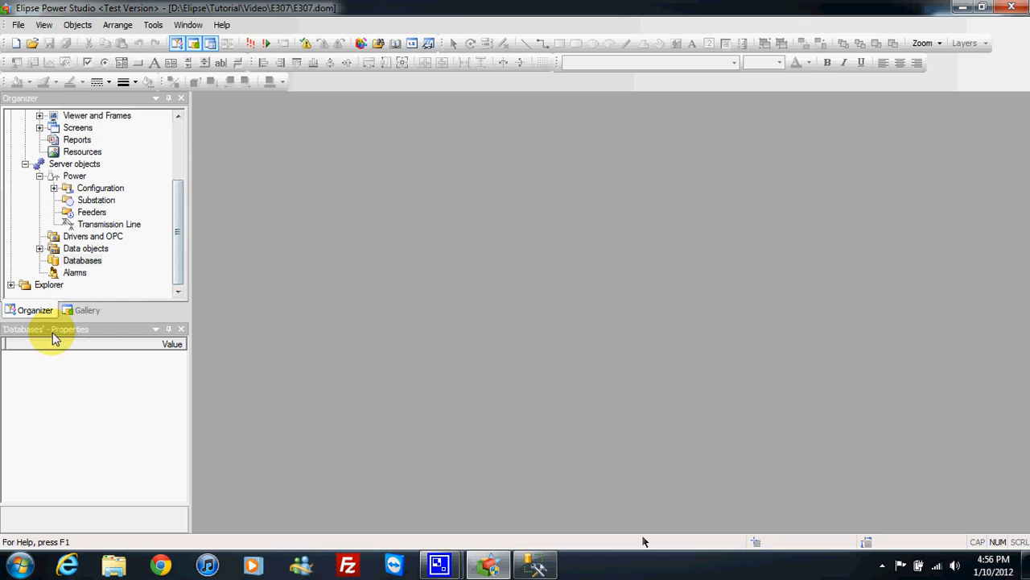
Step: Enlarge the Organizer area and insert a new database object in the e307.prj project
drag(57, 329, 61, 397)
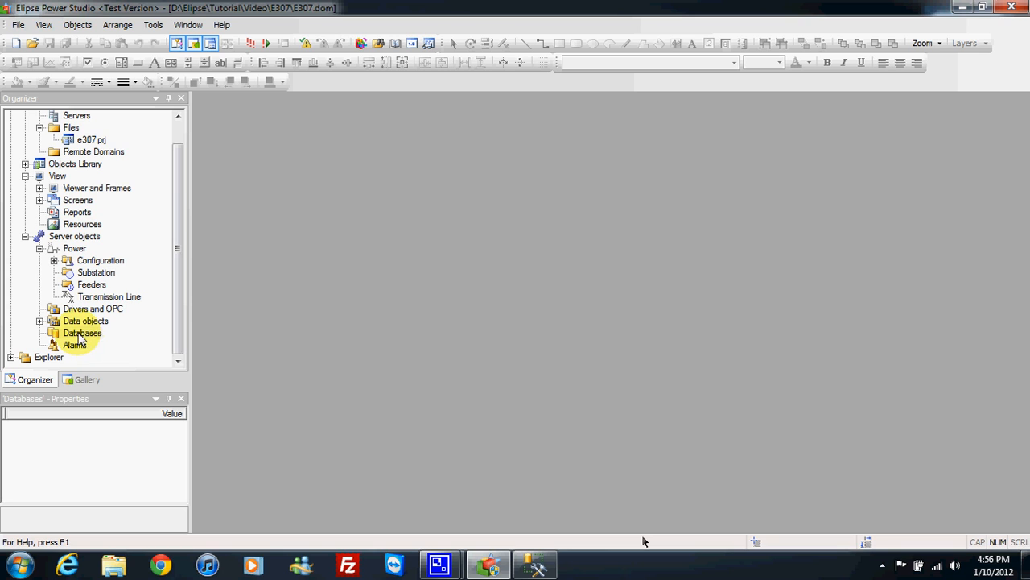
right_click(79, 336)
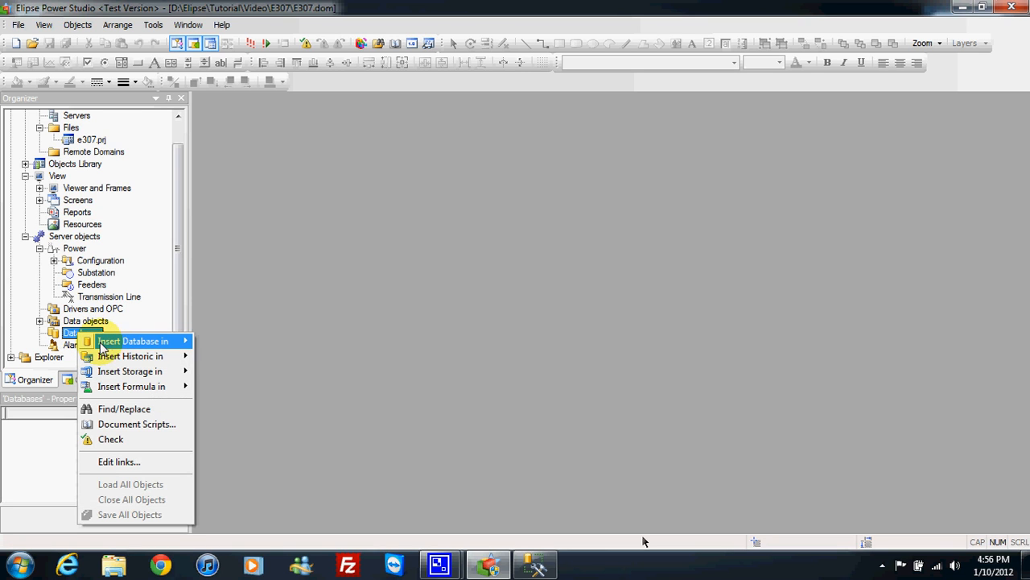
mouse_move(149, 344)
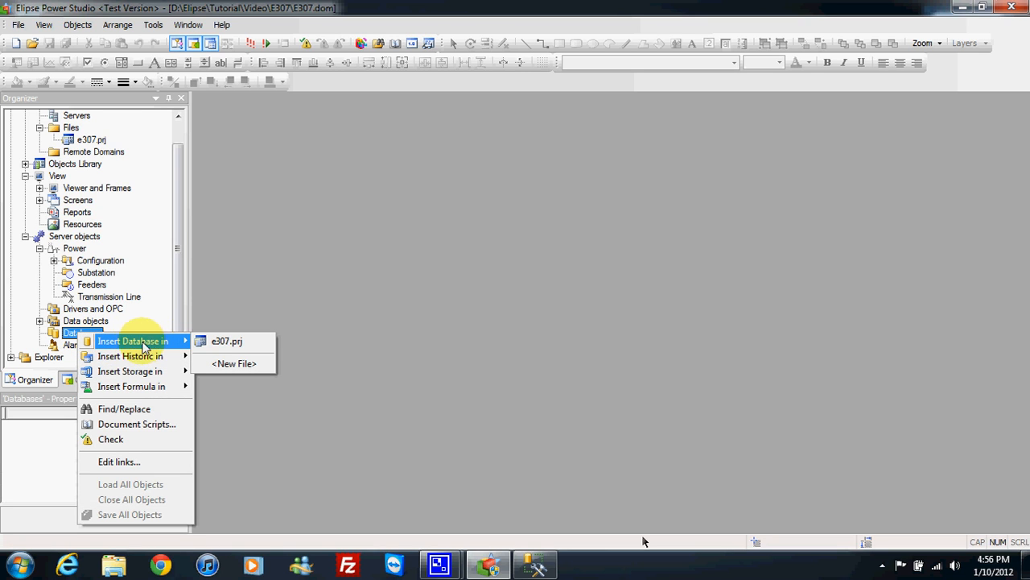
click(236, 345)
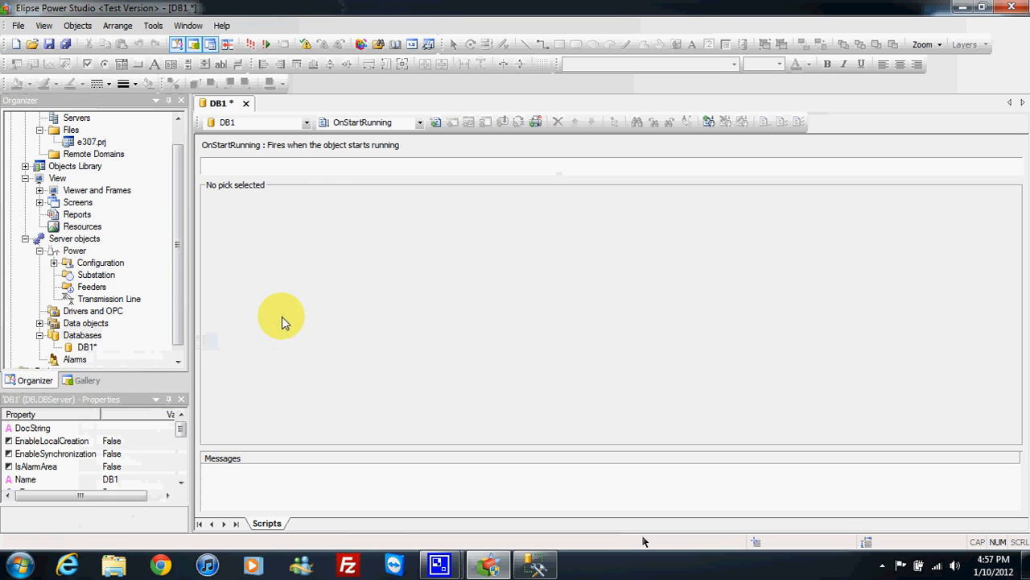
Step: Open the properties of DB1 and select 0 - stAccess as its database type
right_click(84, 348)
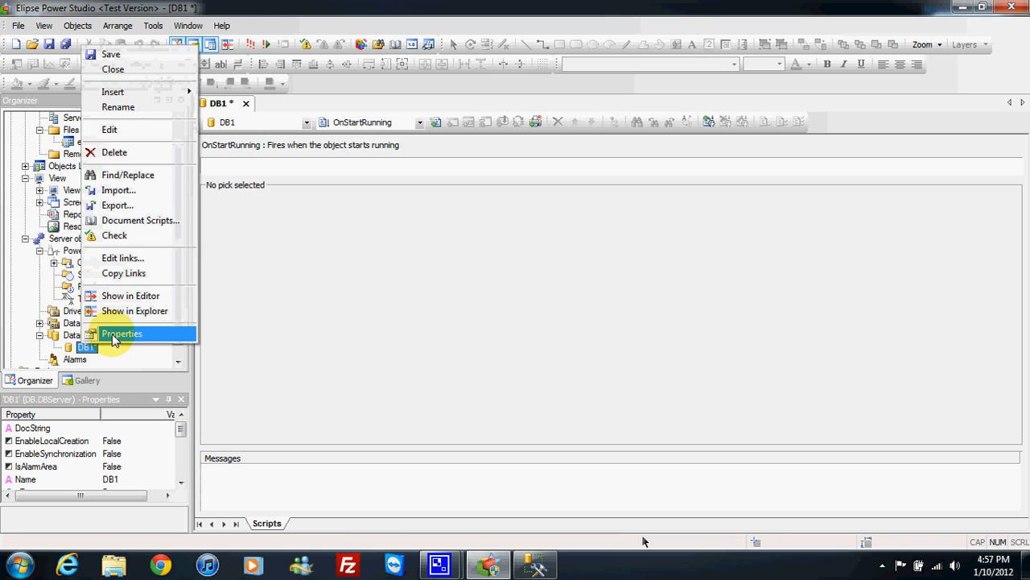
click(113, 336)
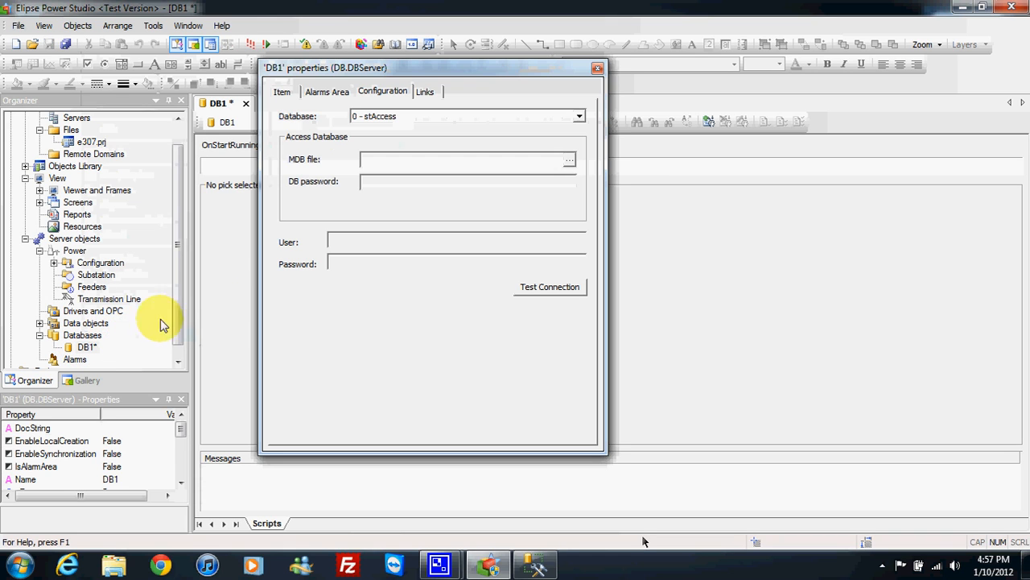
click(580, 118)
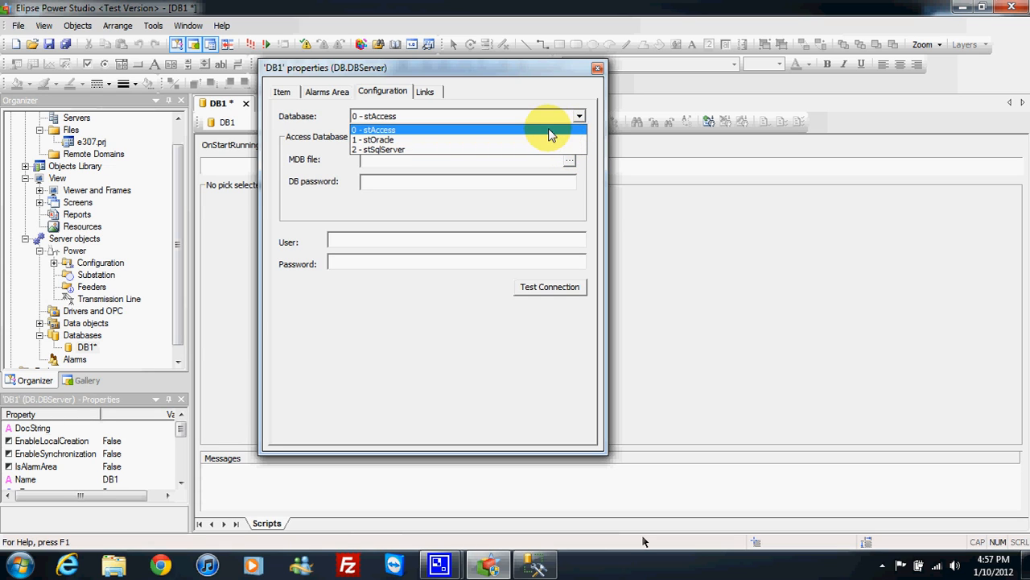
click(551, 129)
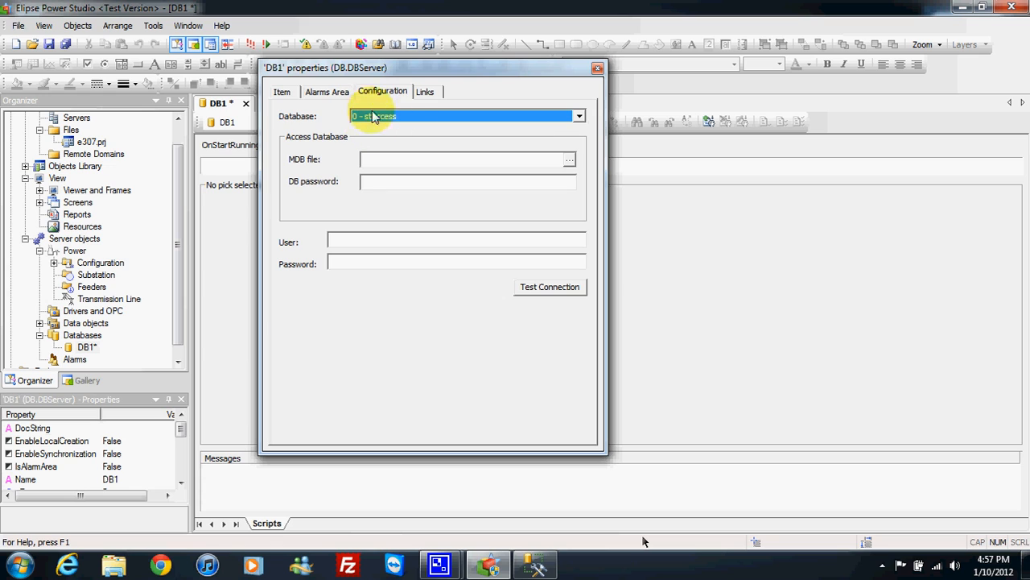
Step: Set DB1's MDB file to D:\Elipse\Tutorial\Video\E307\DatabaseAccess.mdb and test the Access connection
click(405, 159)
click(569, 159)
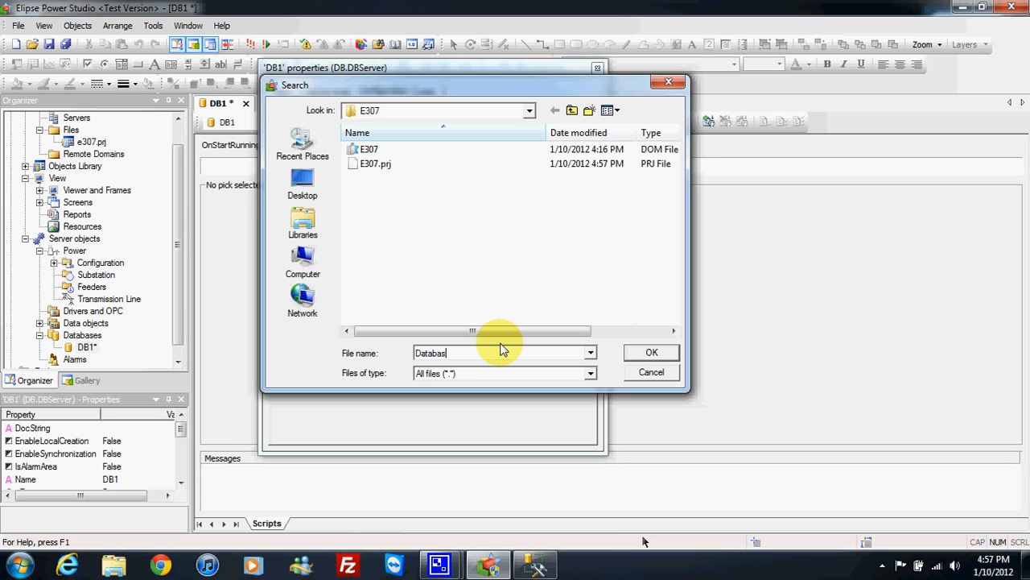
text(ss)
click(640, 354)
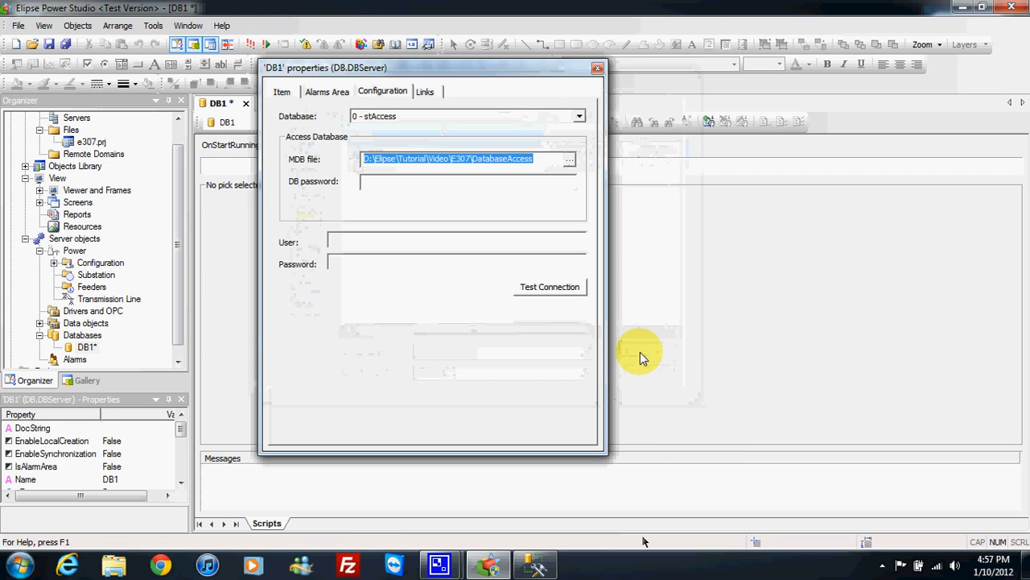
click(535, 159)
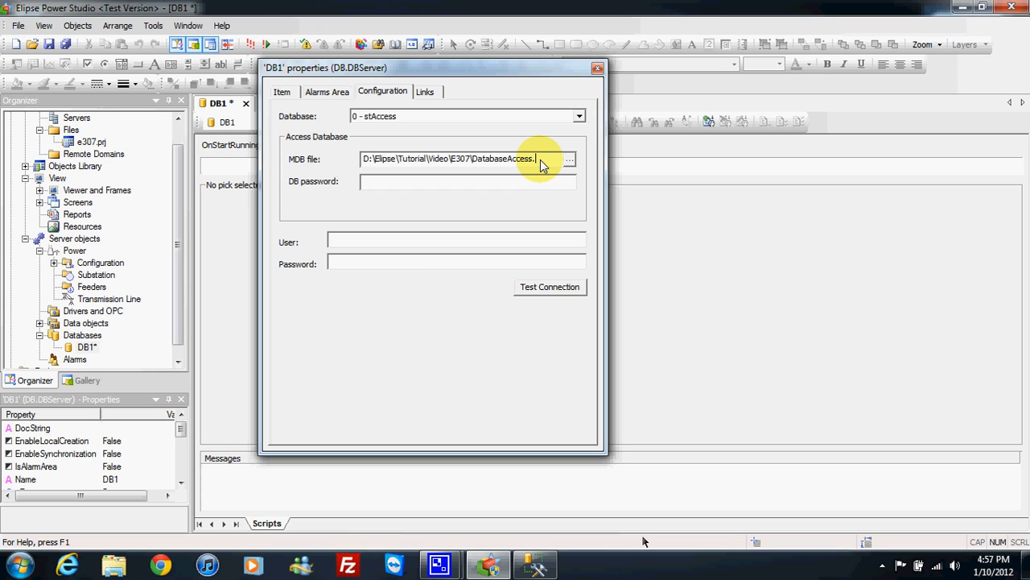
text(mdb)
drag(547, 161, 355, 158)
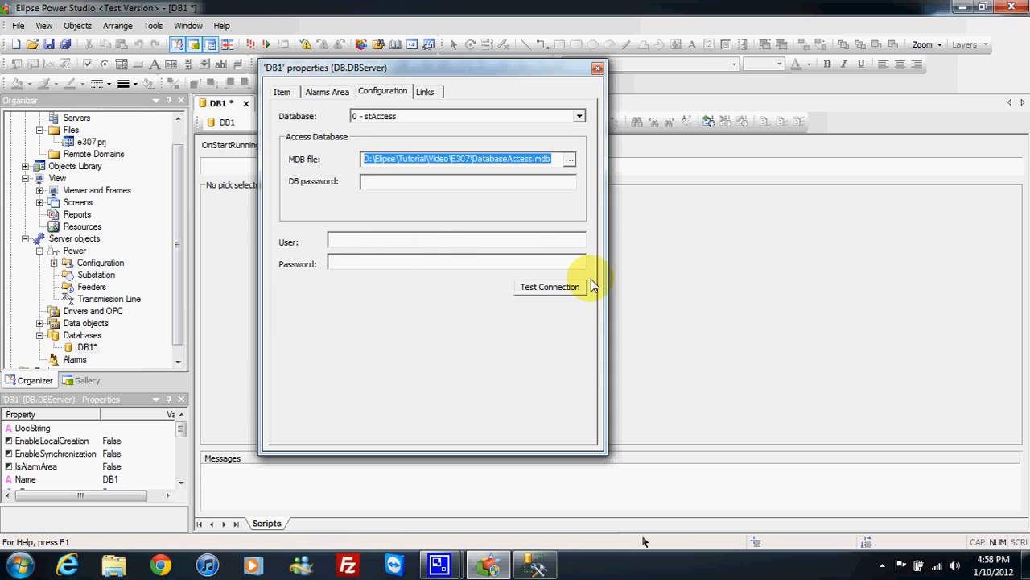
click(551, 290)
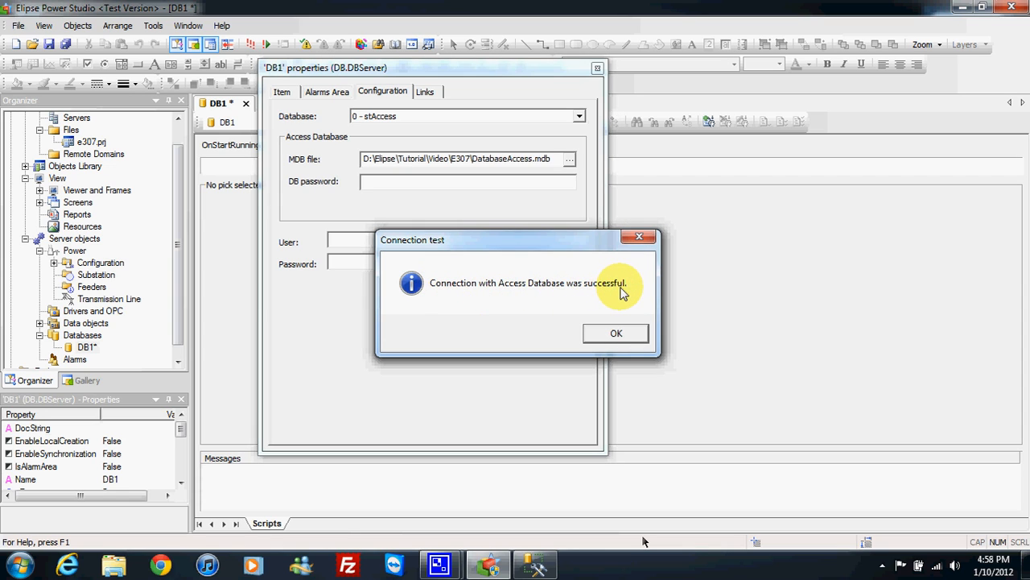
click(613, 334)
Step: Check the DatabaseAccess file's type in the E307 folder, retest the connection with that file, and close DB1's properties
click(570, 161)
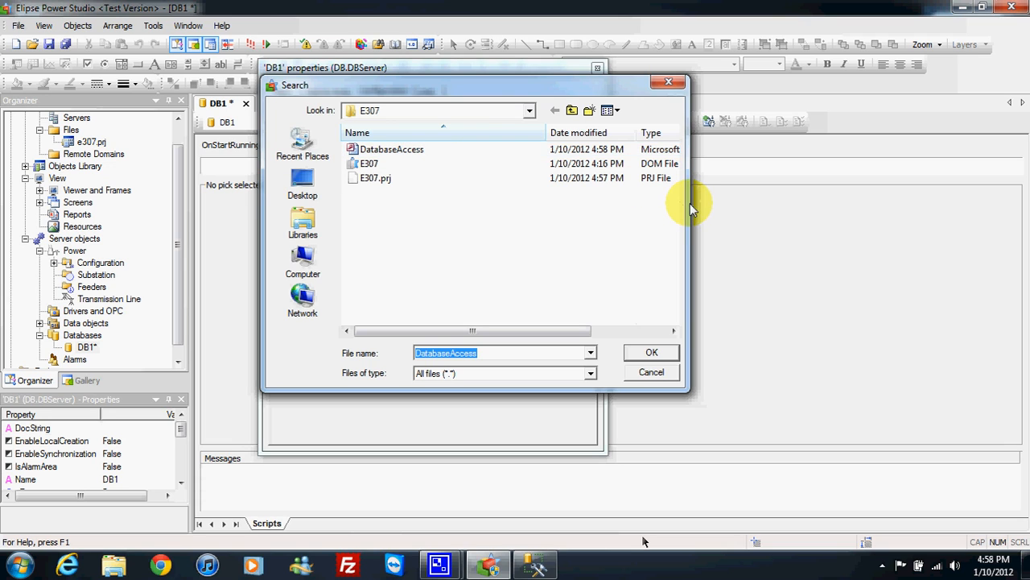
drag(587, 331, 663, 330)
drag(626, 139, 671, 137)
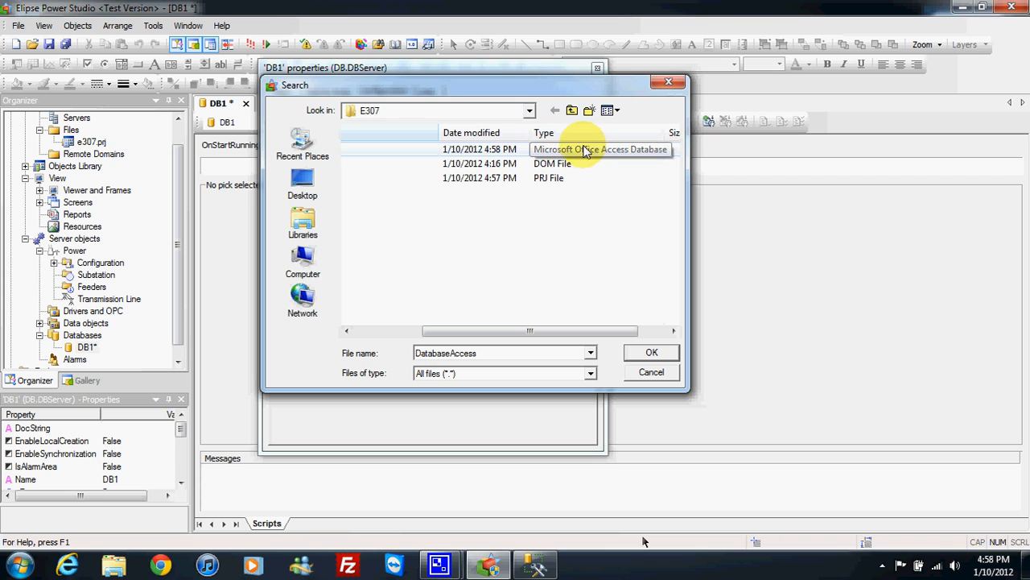
drag(613, 333, 527, 338)
click(651, 354)
click(551, 288)
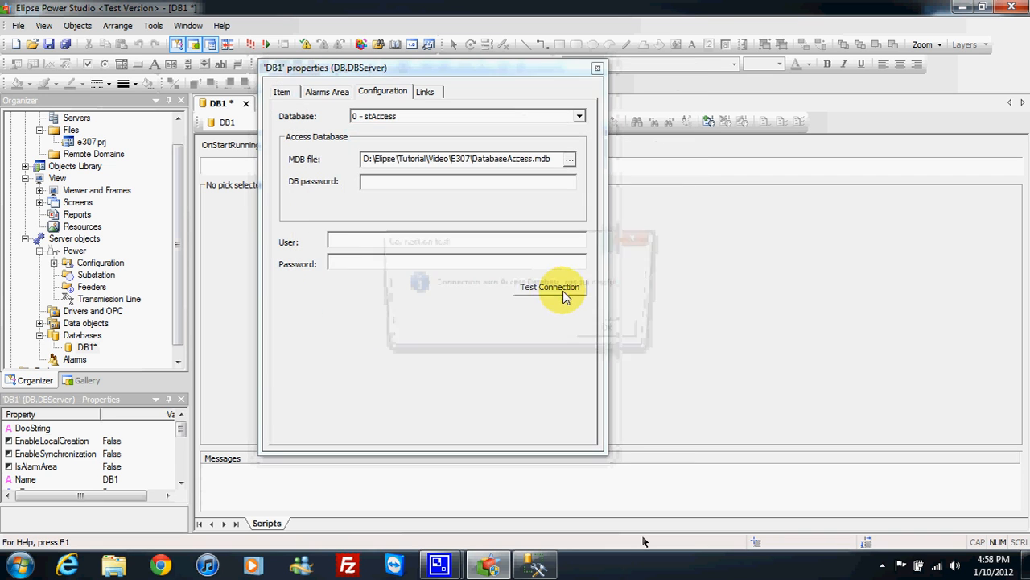
click(610, 334)
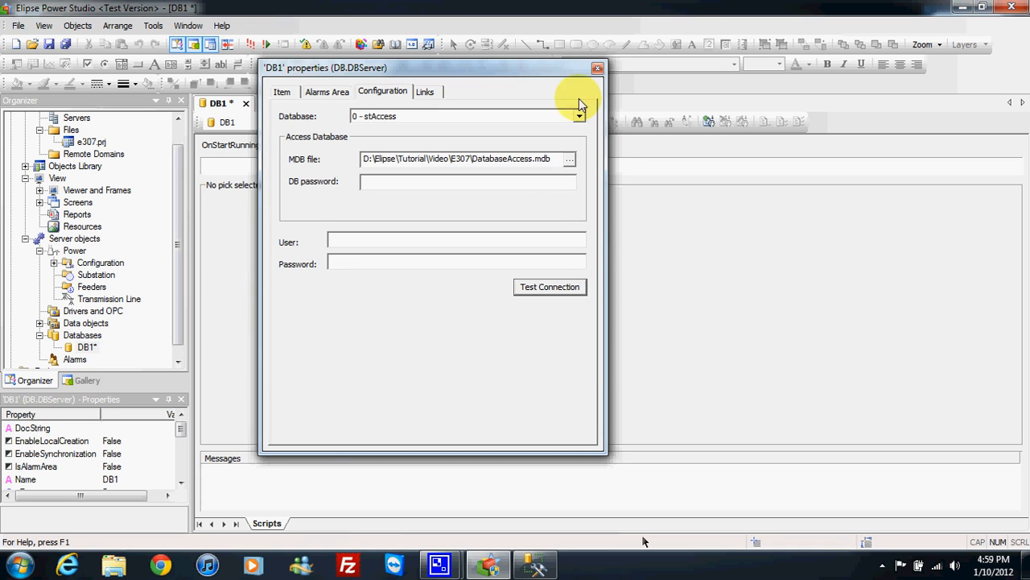
click(598, 68)
Step: Rename the DB1 database object to Access_Connection and save the project
click(86, 348)
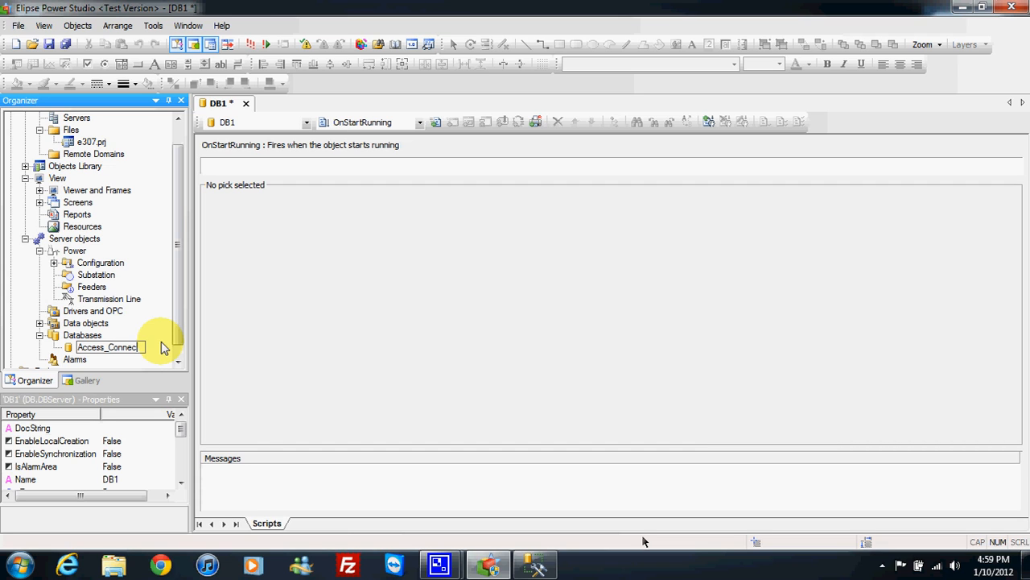
key(Return)
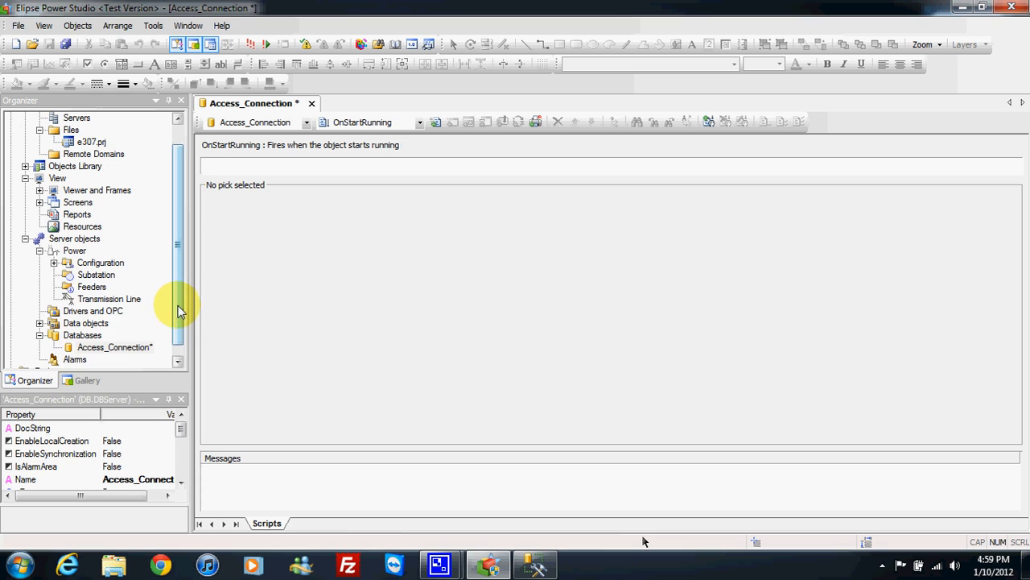
scroll(181, 343, down, 1)
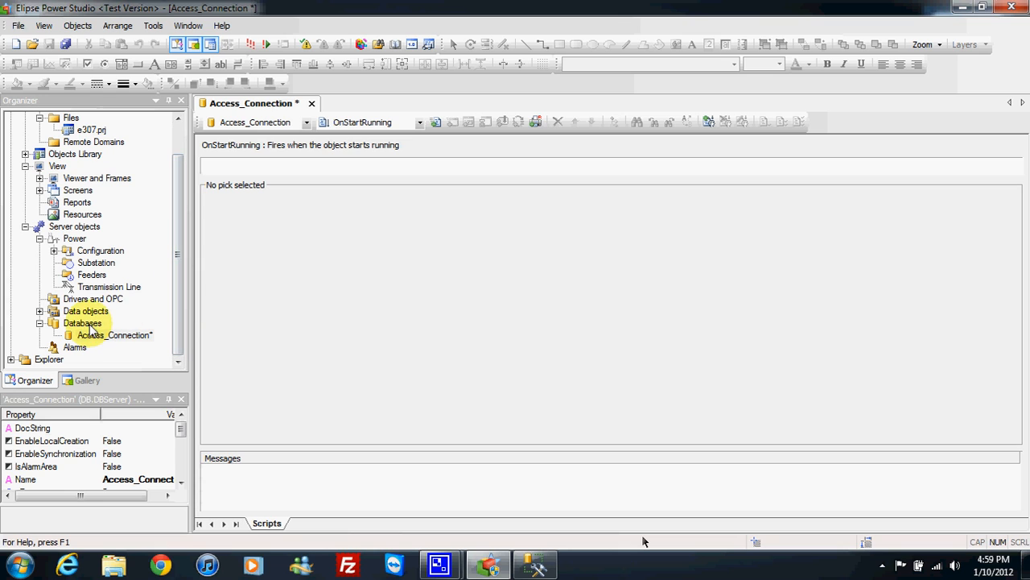
click(63, 44)
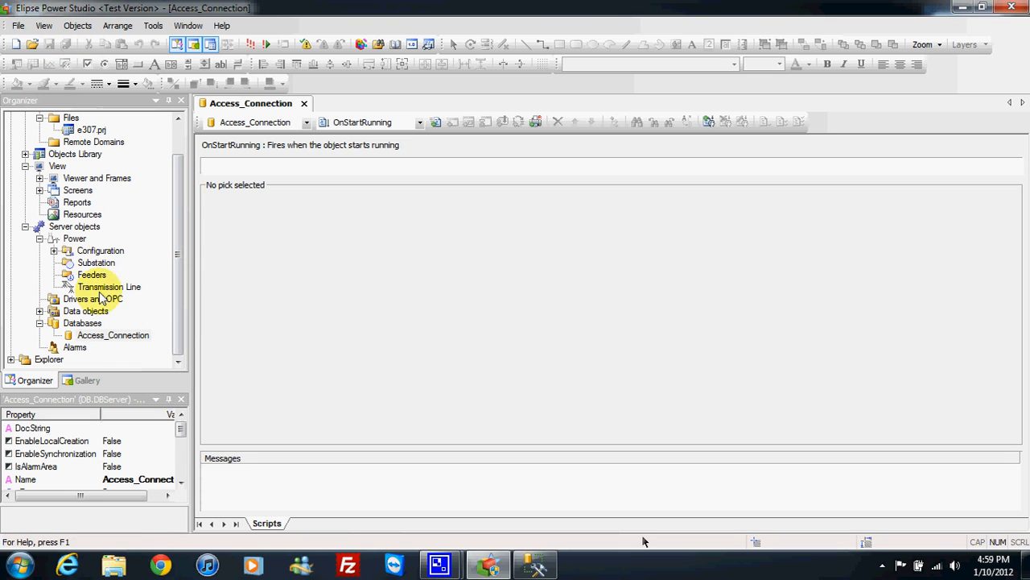
Step: Add a second database object to the e307.prj project under Databases
right_click(92, 323)
mouse_move(173, 330)
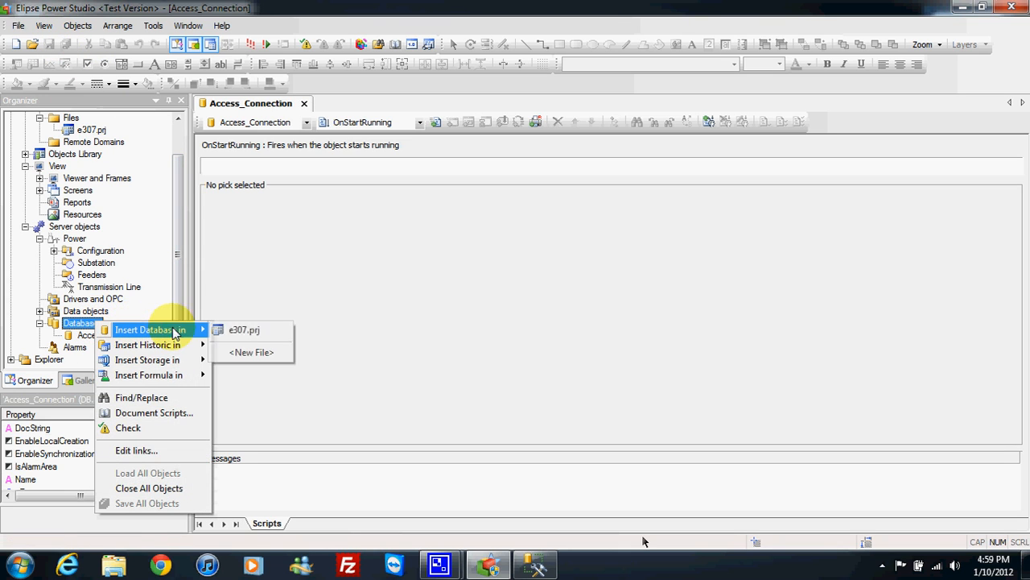
click(244, 336)
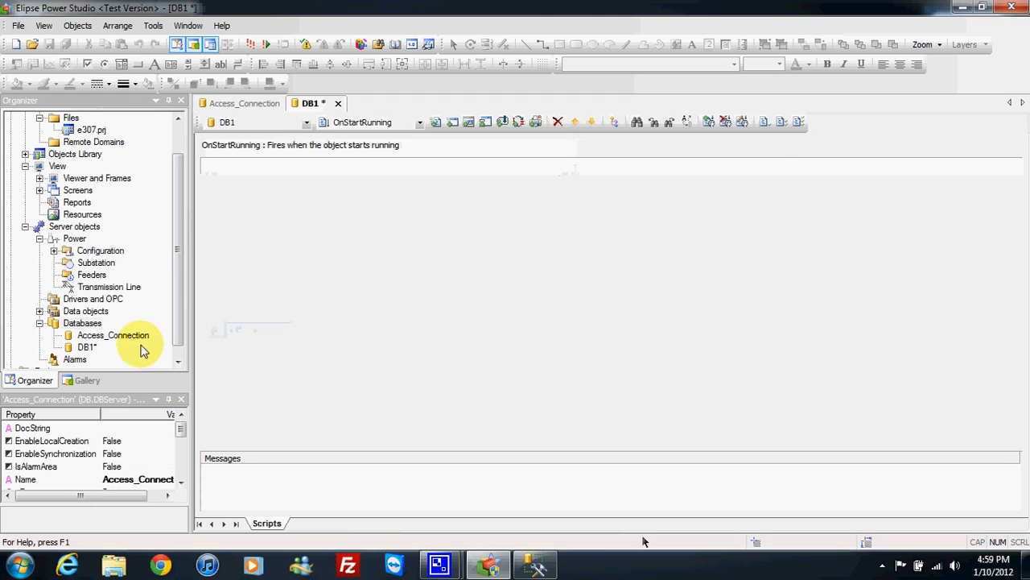
Step: Open the new DB1 object's properties and select 2 - stSqlServer as its database type
click(86, 347)
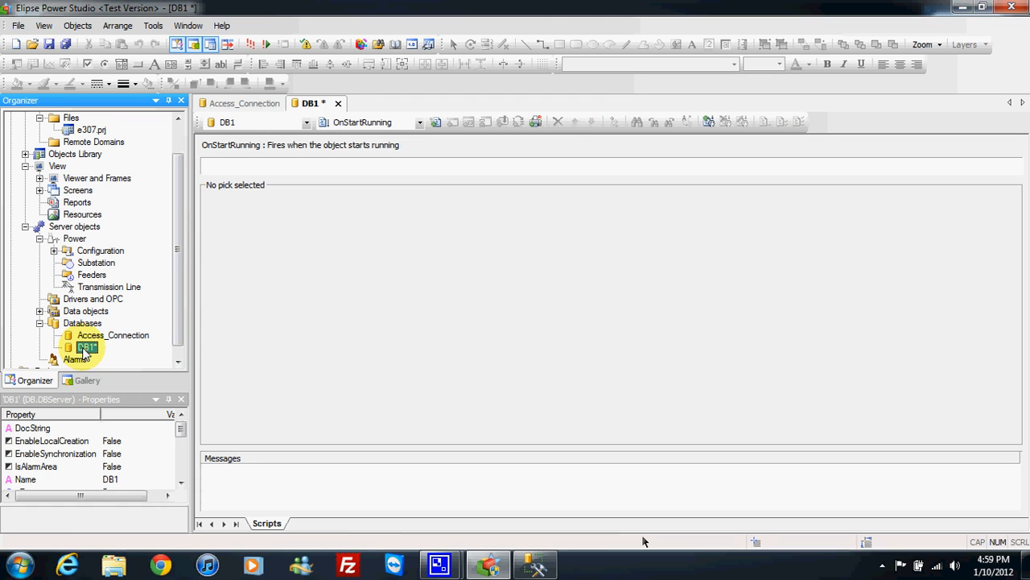
right_click(85, 351)
click(120, 338)
click(399, 117)
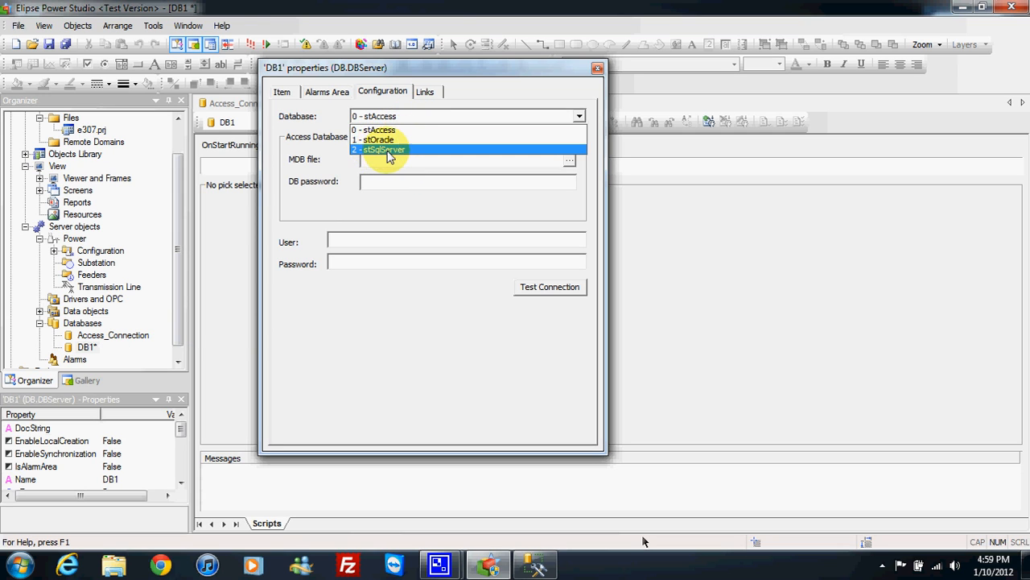
click(389, 149)
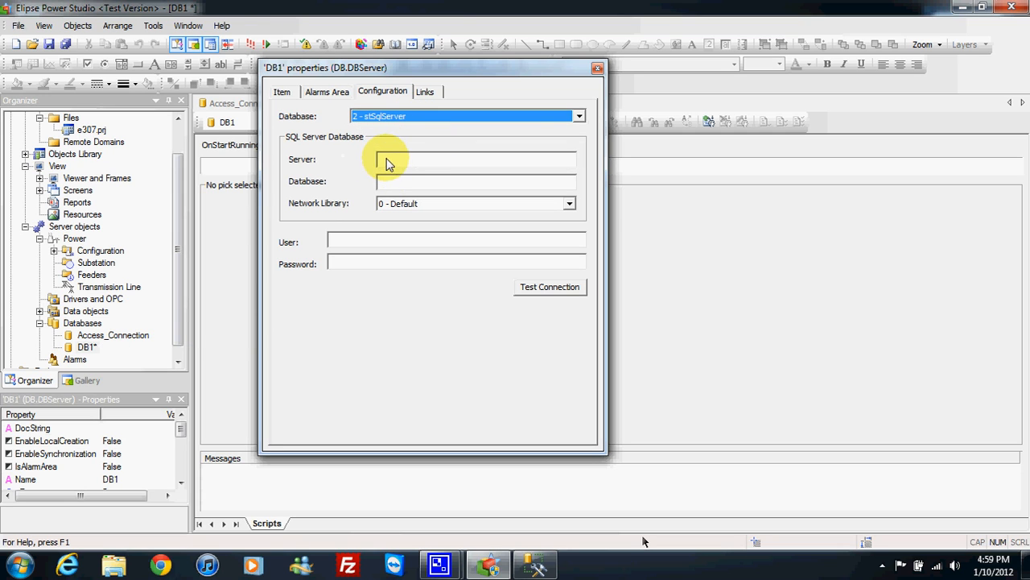
Step: Switch to Microsoft SQL Server Management Studio to look up the server and database names, and return to DB1's properties
click(394, 160)
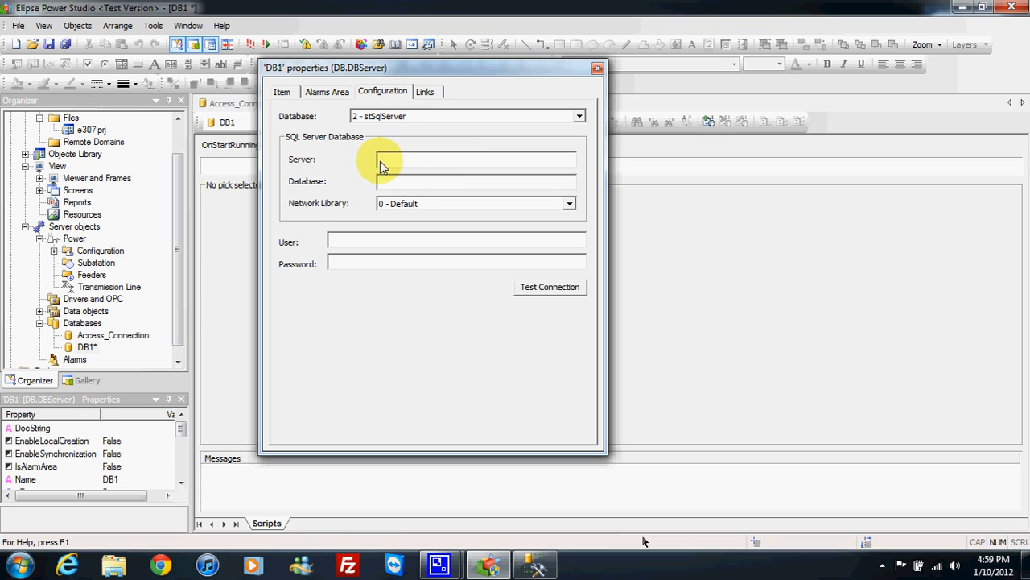
click(535, 563)
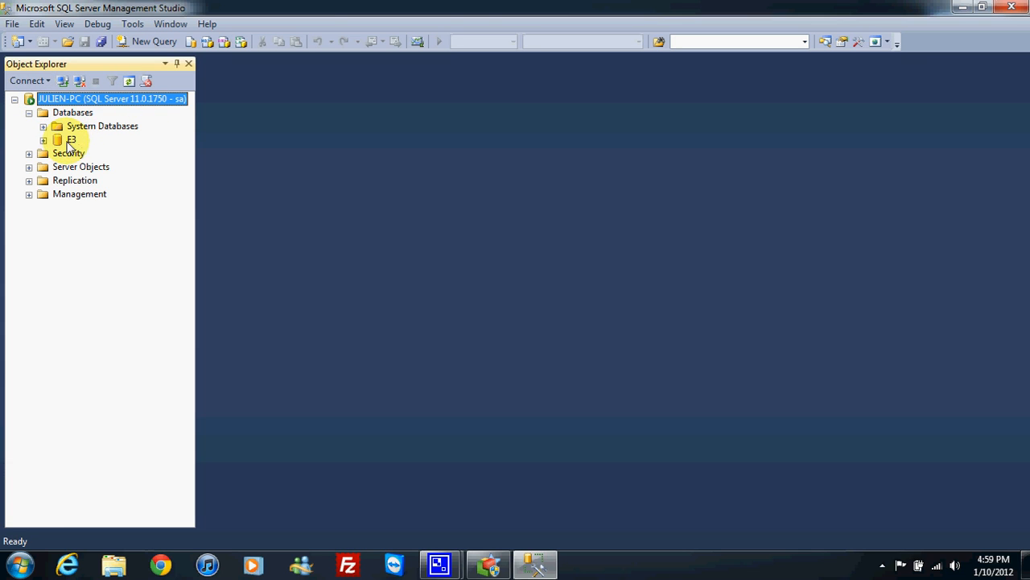
click(963, 8)
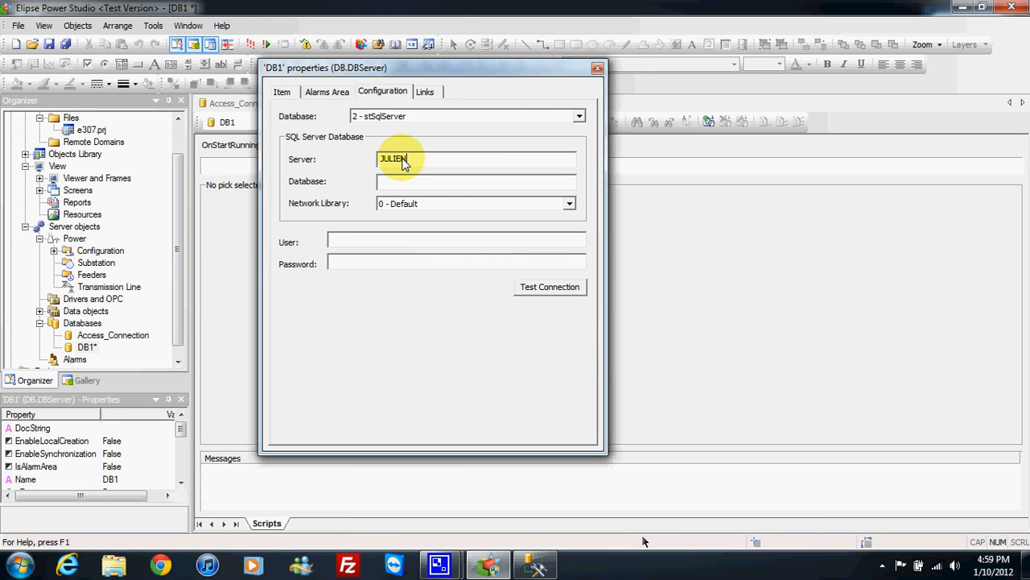
Step: Enter the server name, database E3, user sa and the account password, test the SQL Server connection, and close the properties
click(406, 185)
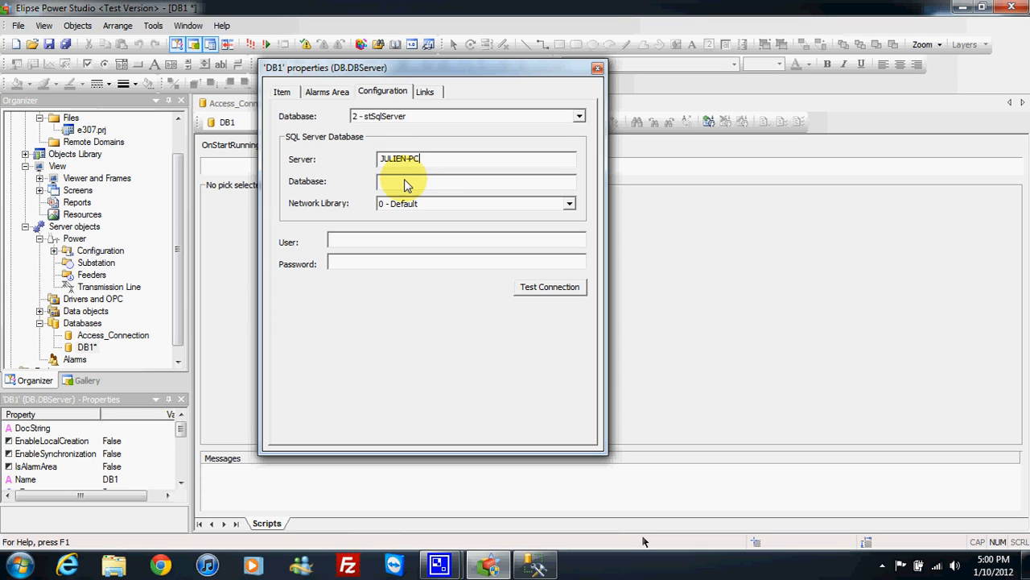
text(E3)
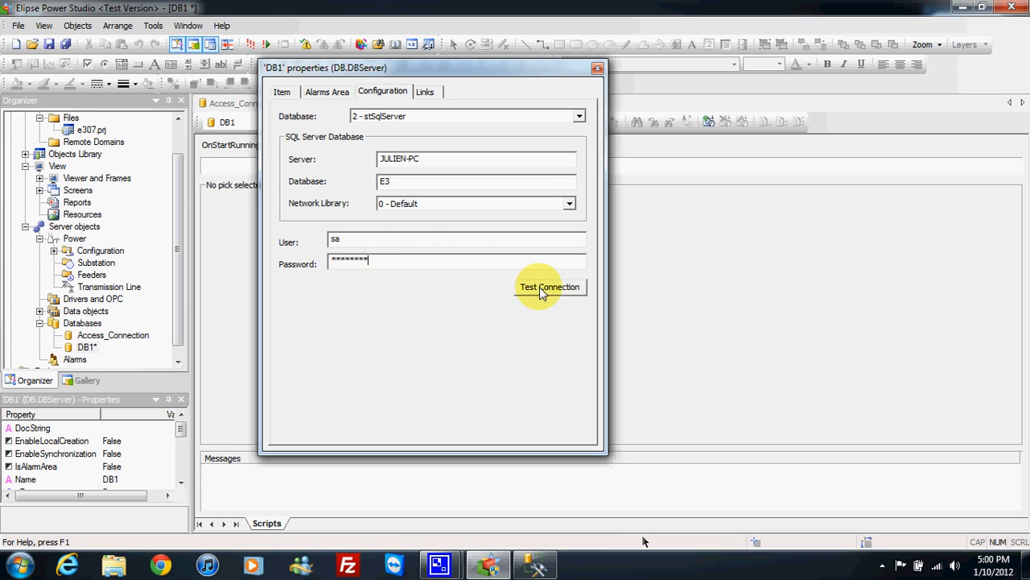
click(564, 287)
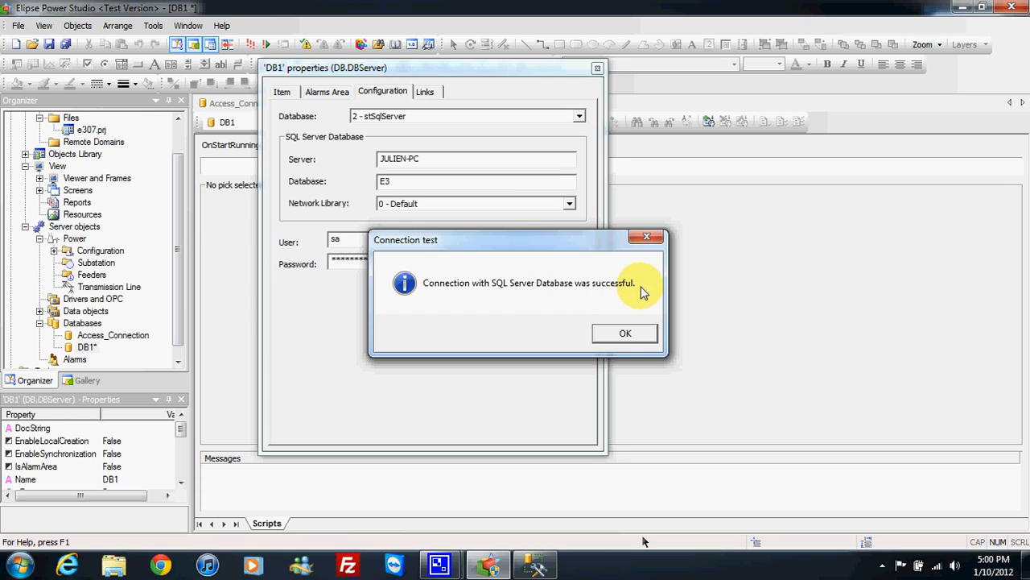
click(626, 333)
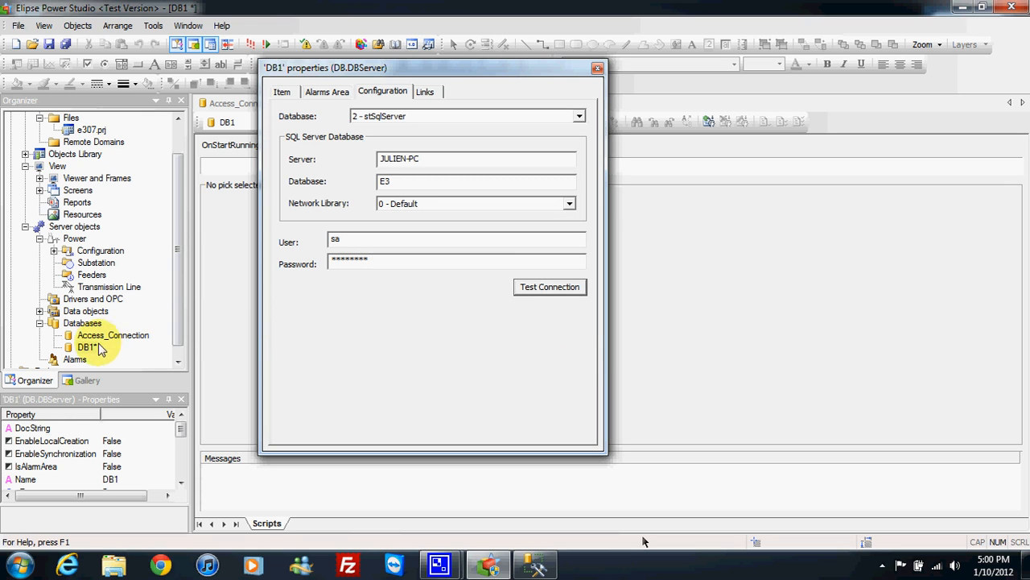
click(598, 67)
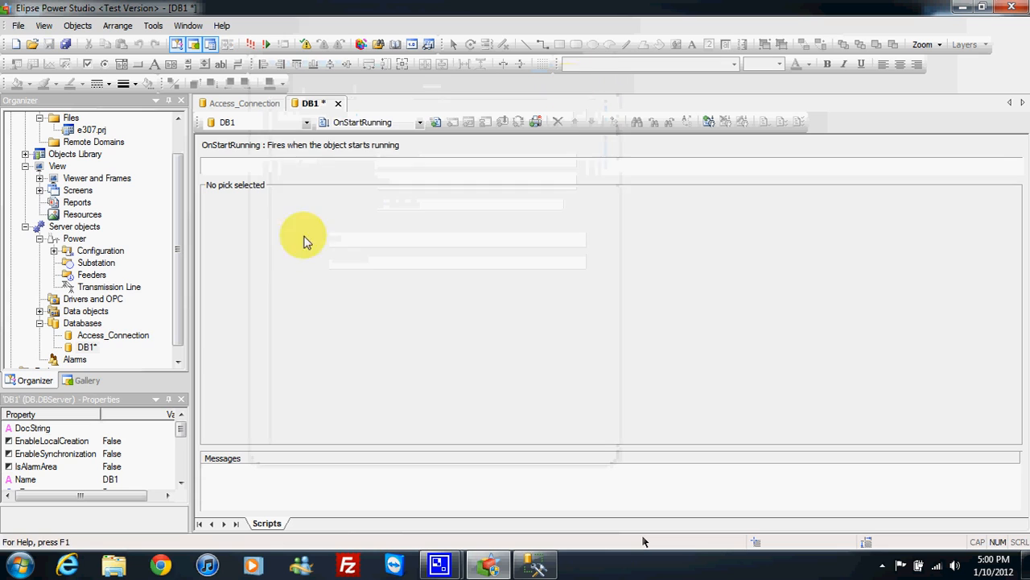
Step: Rename the DB1 database object to SQLServer_Connection and save all changes in the project
click(86, 346)
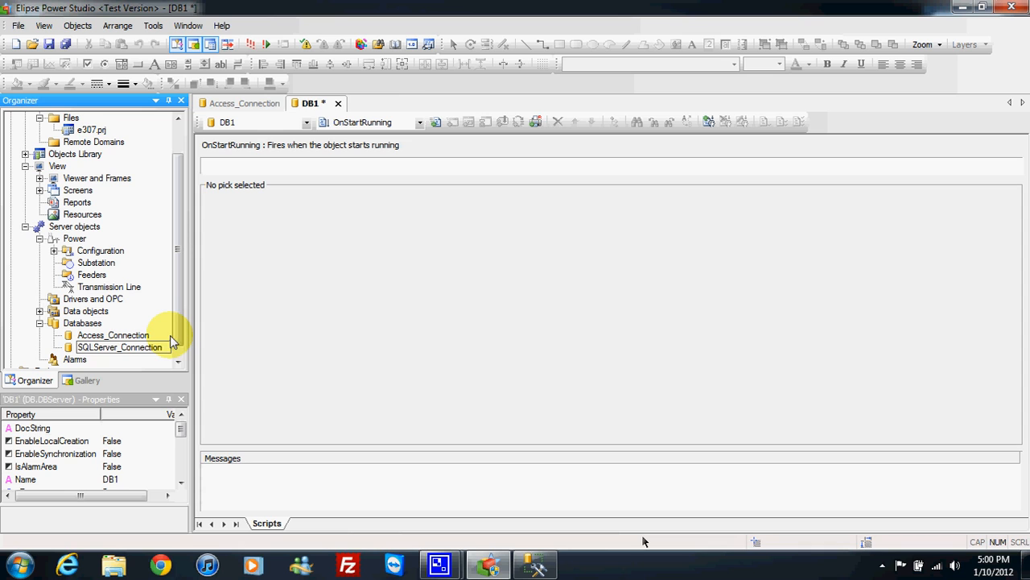
key(Return)
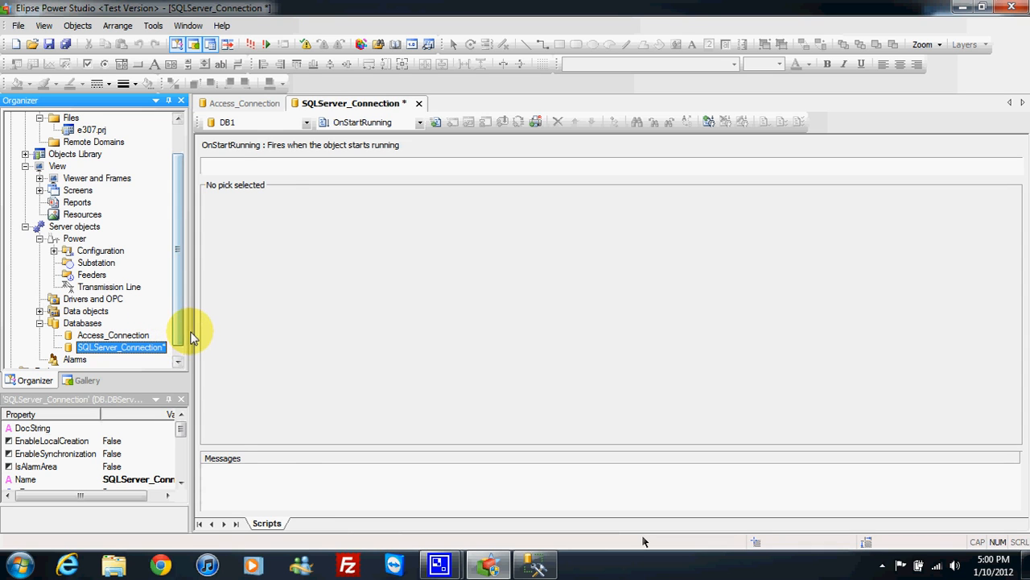
drag(192, 337, 227, 336)
click(66, 44)
click(133, 334)
click(137, 347)
click(133, 334)
click(137, 347)
click(134, 336)
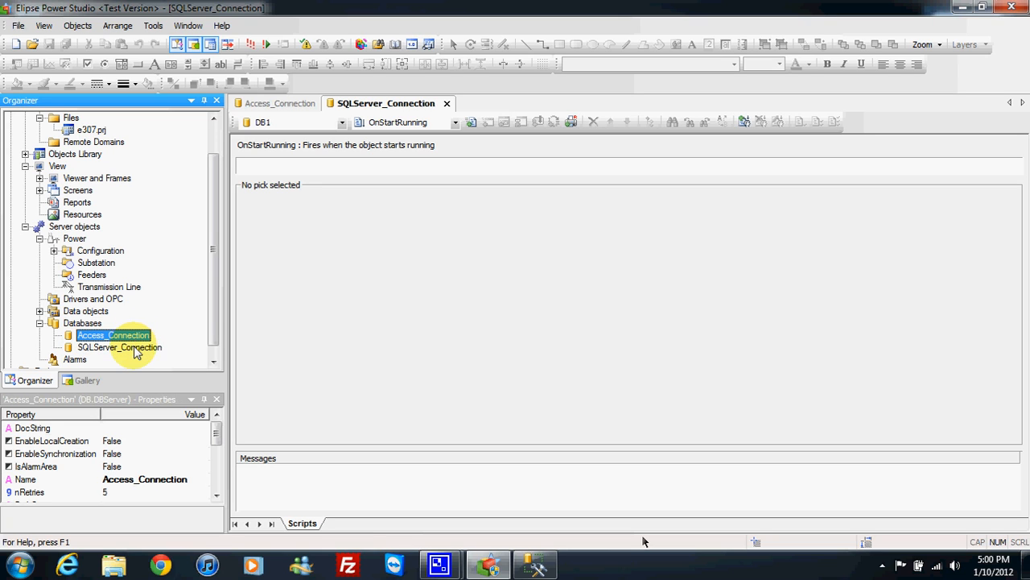
click(136, 348)
Step: Review the MDB file path in Access_Connection's configuration properties, test the connection again, and close the properties
click(133, 336)
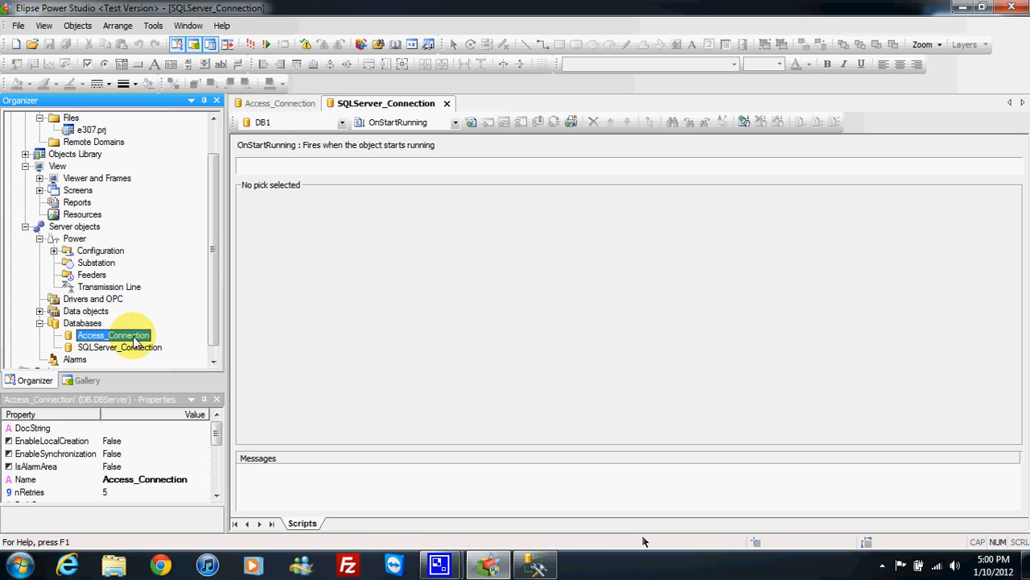
right_click(135, 336)
click(184, 323)
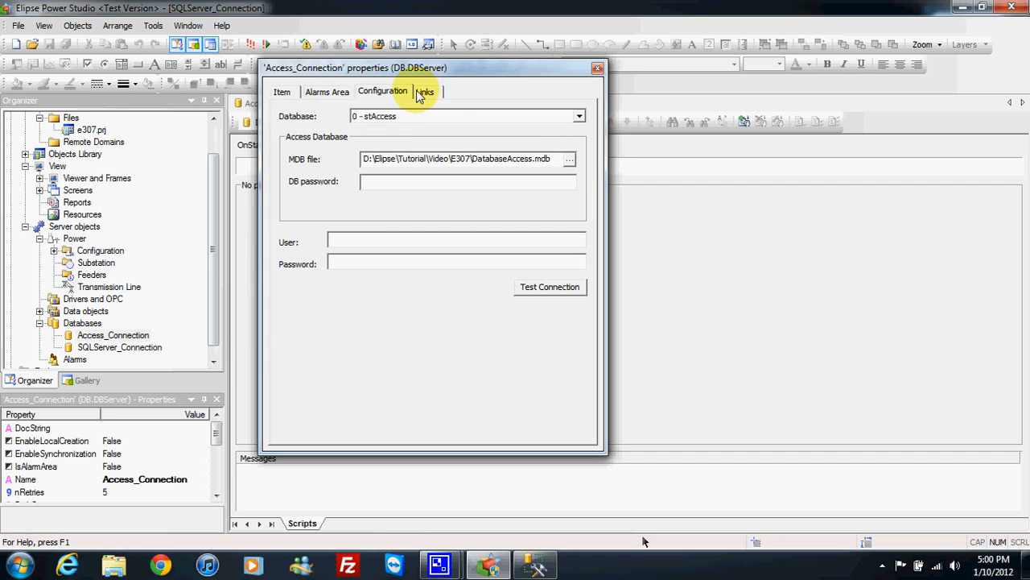
drag(415, 68, 472, 69)
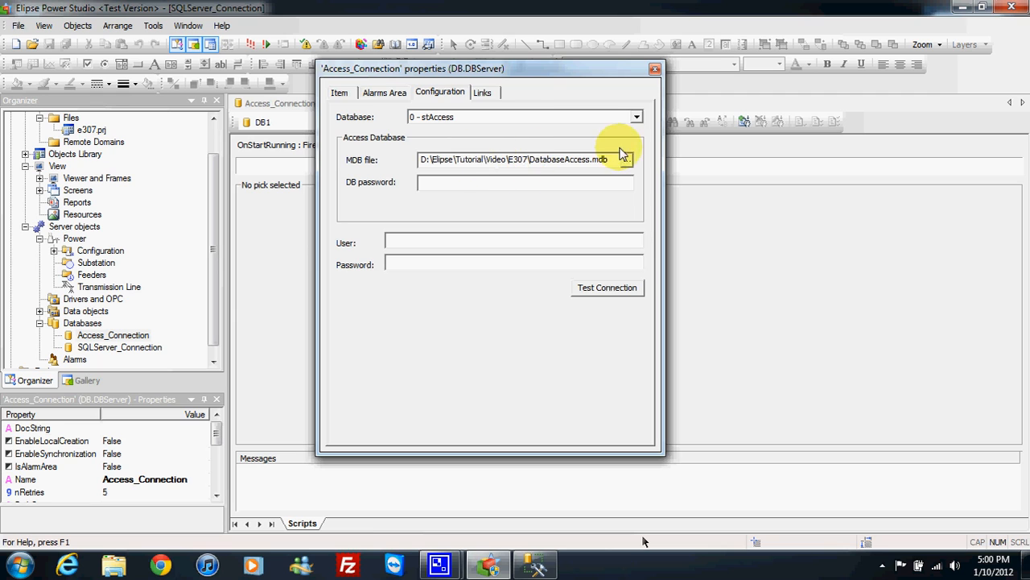
drag(605, 158, 418, 169)
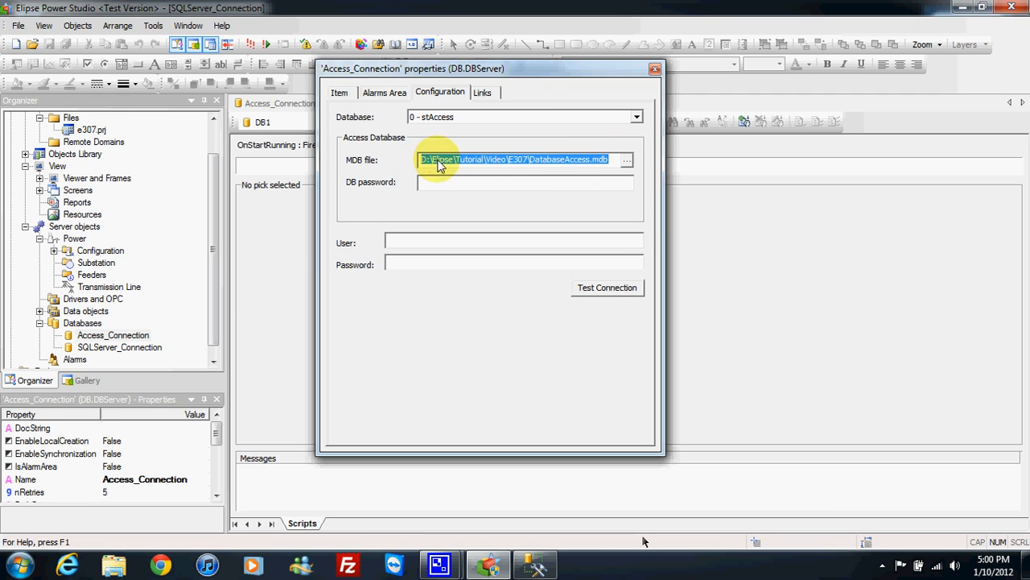
click(633, 291)
click(621, 328)
click(654, 68)
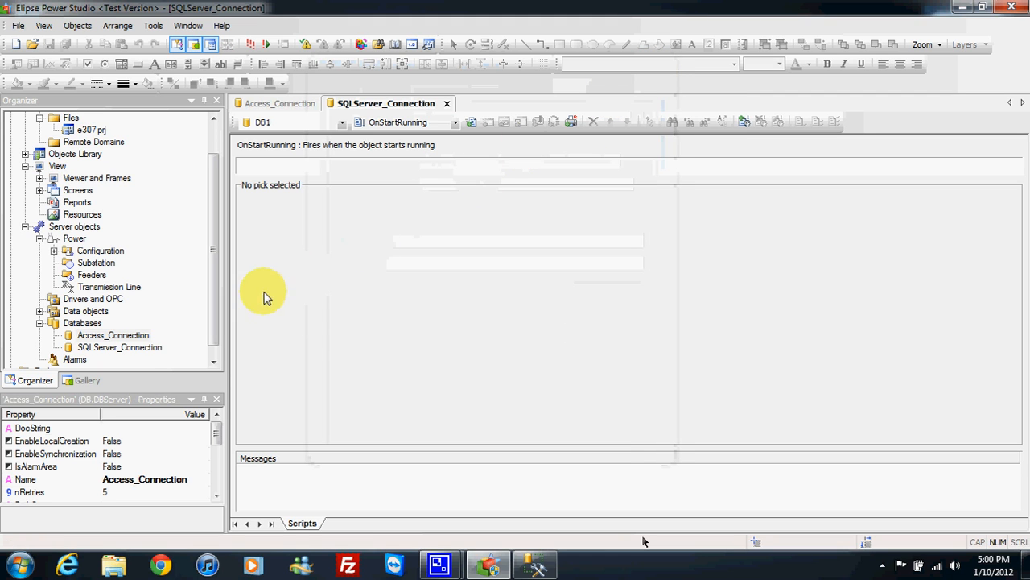
Step: Review the server and database entries in SQLServer_Connection's configuration properties, test the connection again, and close the properties
click(151, 347)
right_click(151, 347)
click(189, 339)
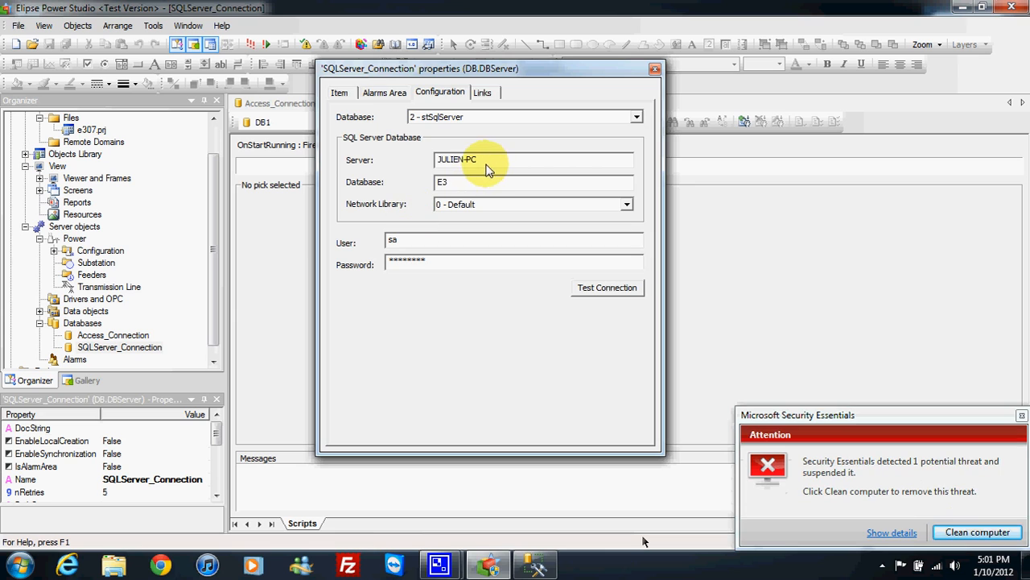
drag(474, 158, 438, 160)
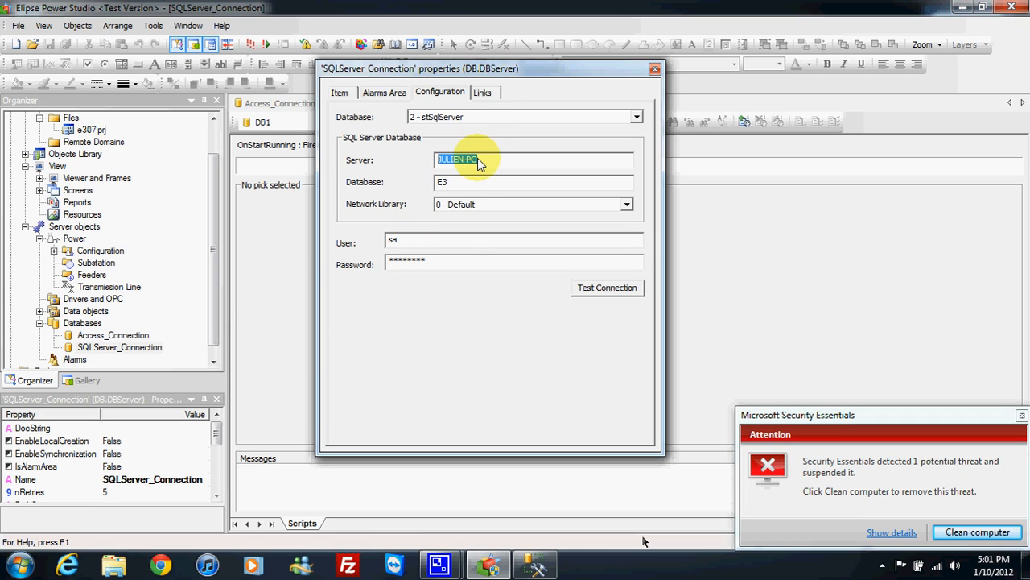
double_click(440, 181)
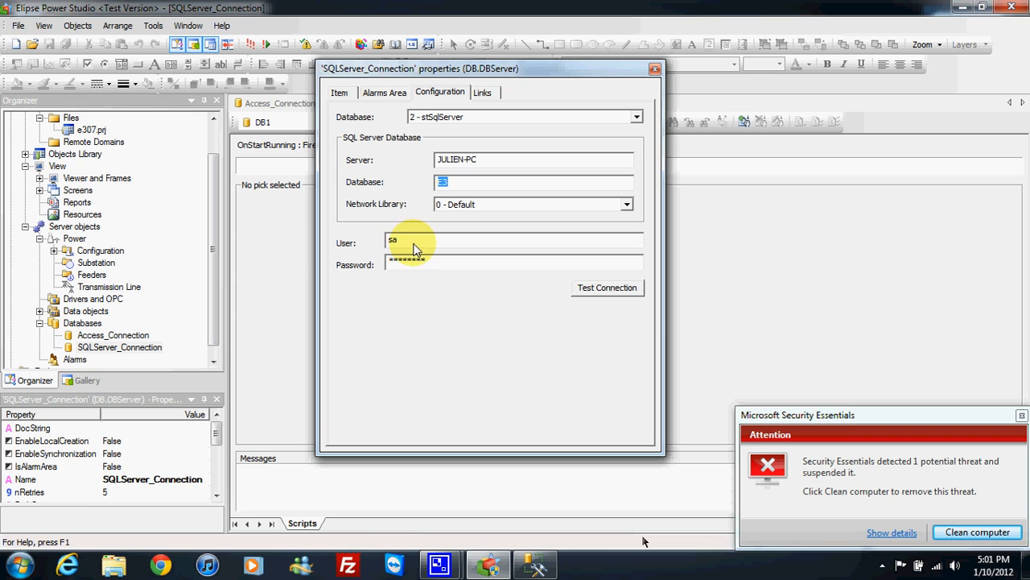
click(622, 288)
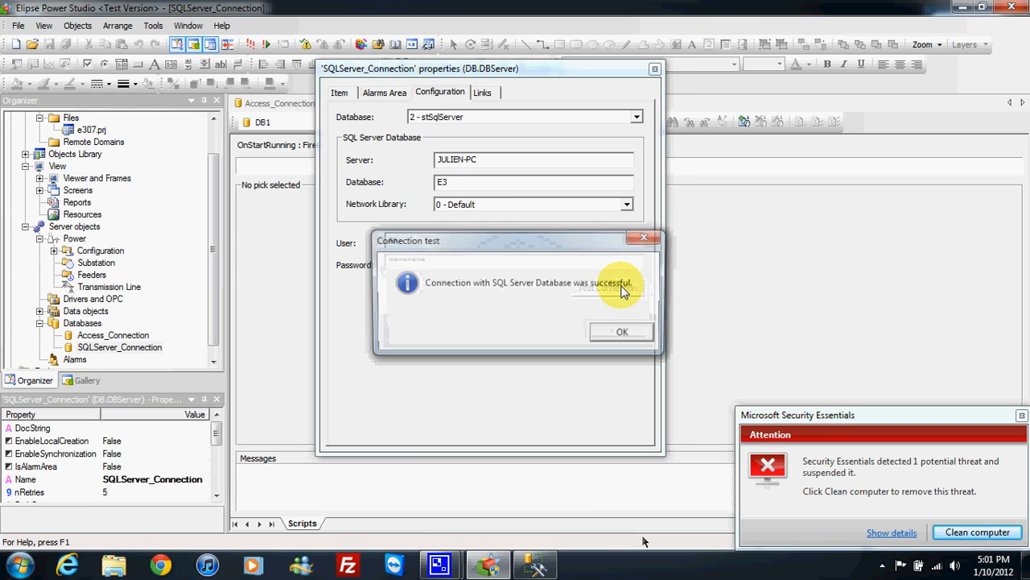
click(623, 334)
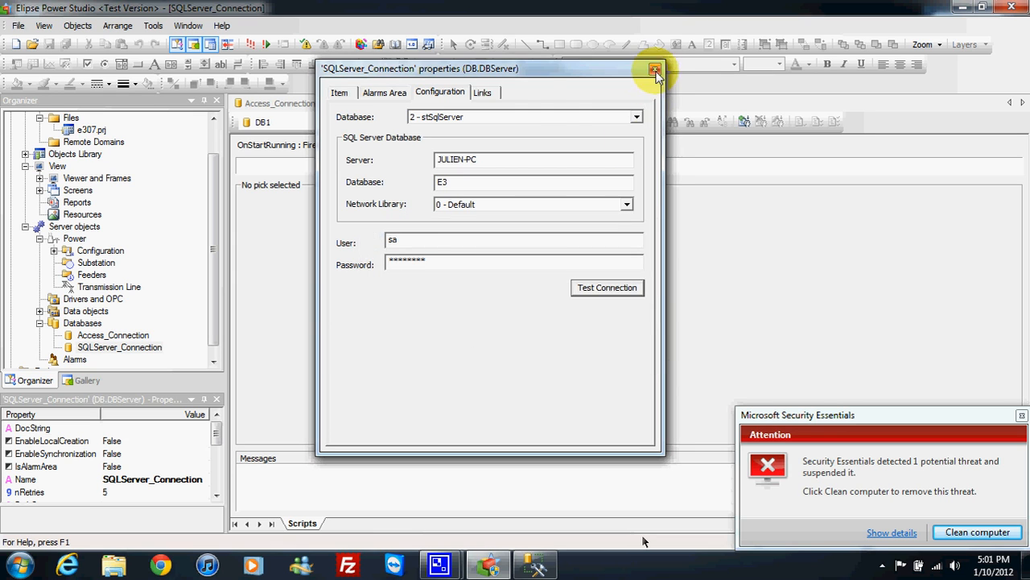
click(655, 71)
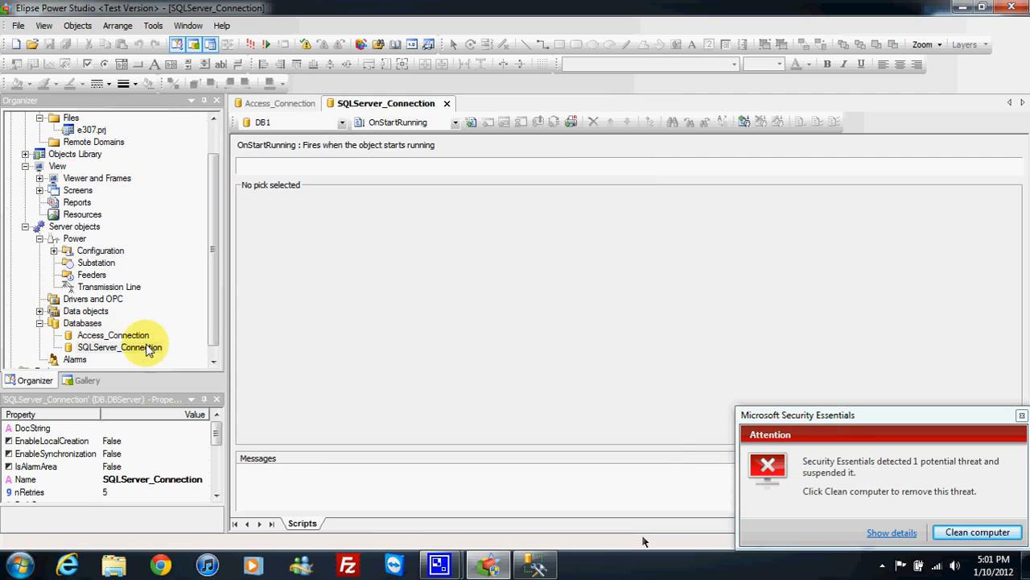
Step: Dismiss the Microsoft Security Essentials alert and minimize the Elipse Power Studio window
drag(215, 321, 214, 282)
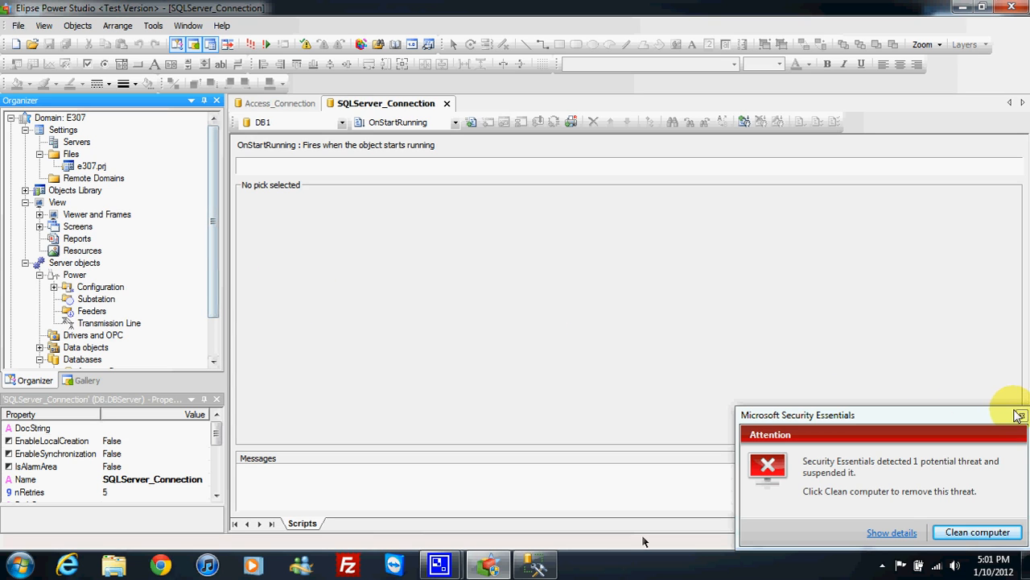
click(1019, 415)
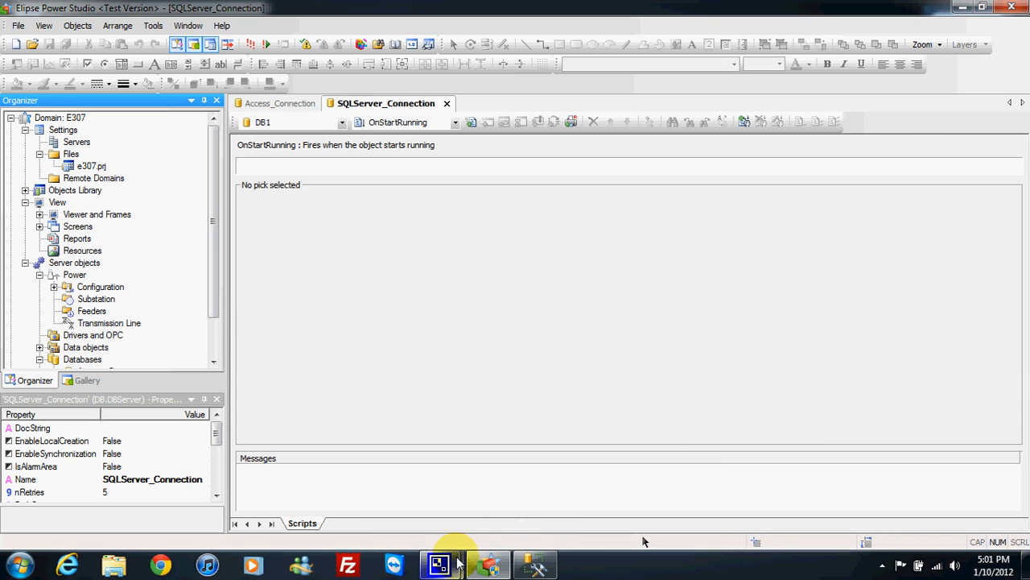
click(963, 7)
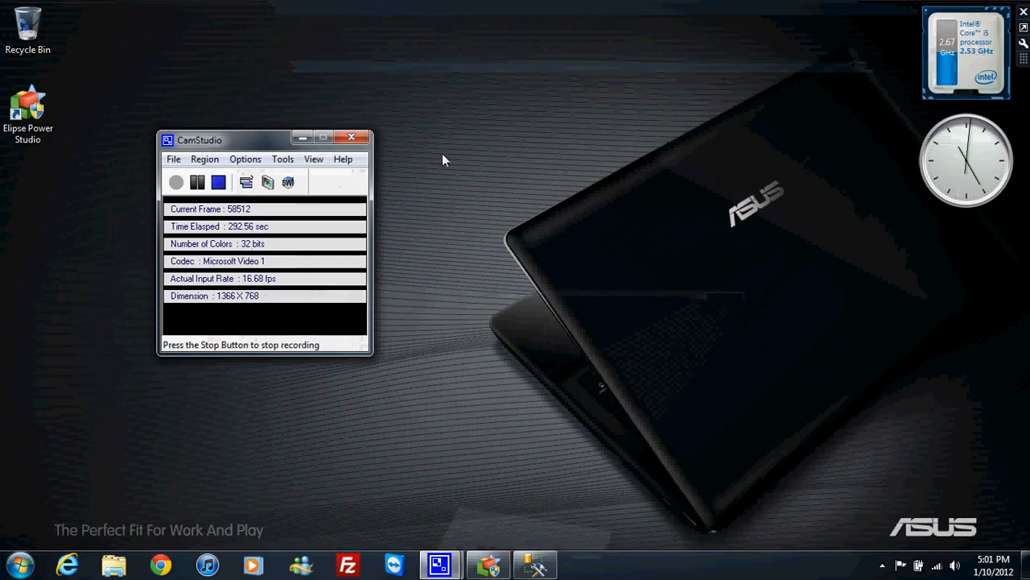